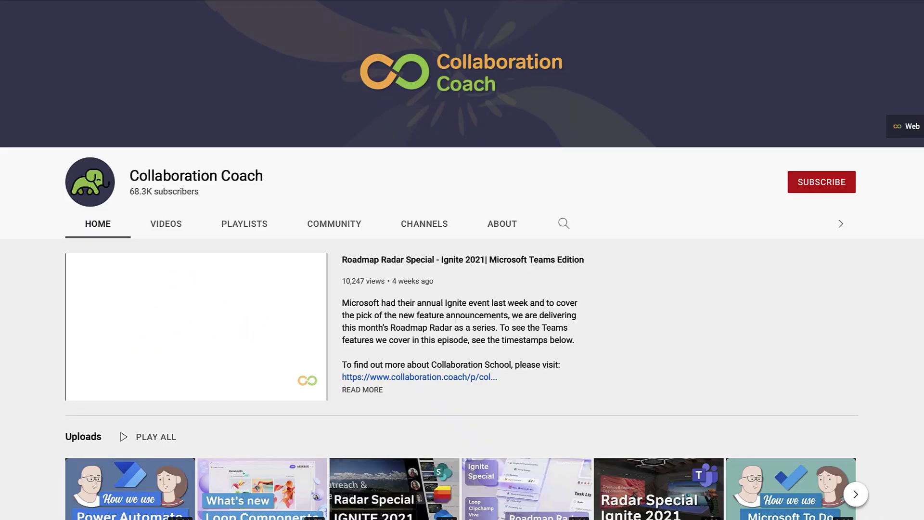
Scroll down the Collaboration Coach channel page past the Uploads section.
scroll(462, 259, "down", 5)
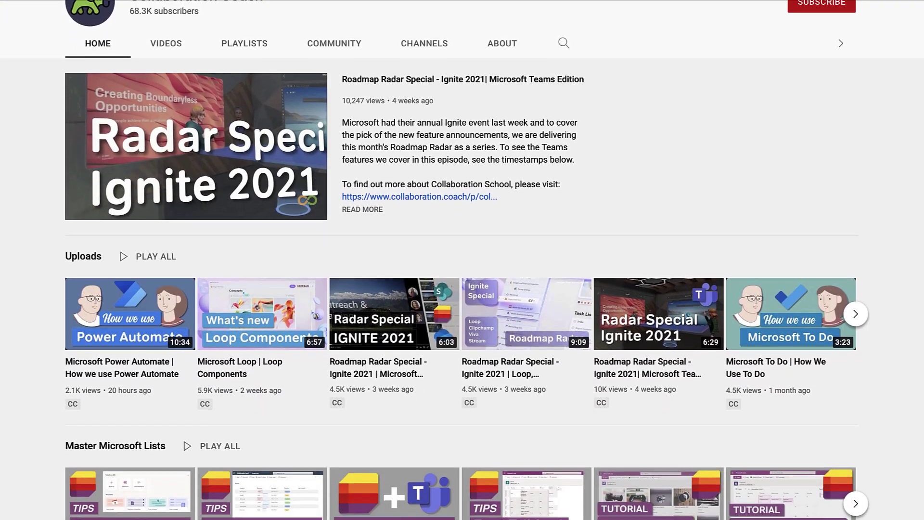
scroll(462, 260, "down", 1)
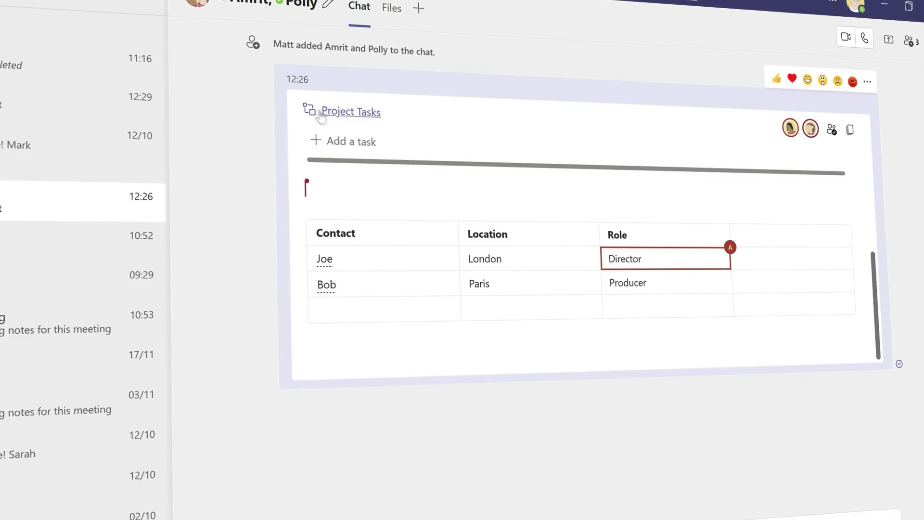
left_click(367, 105)
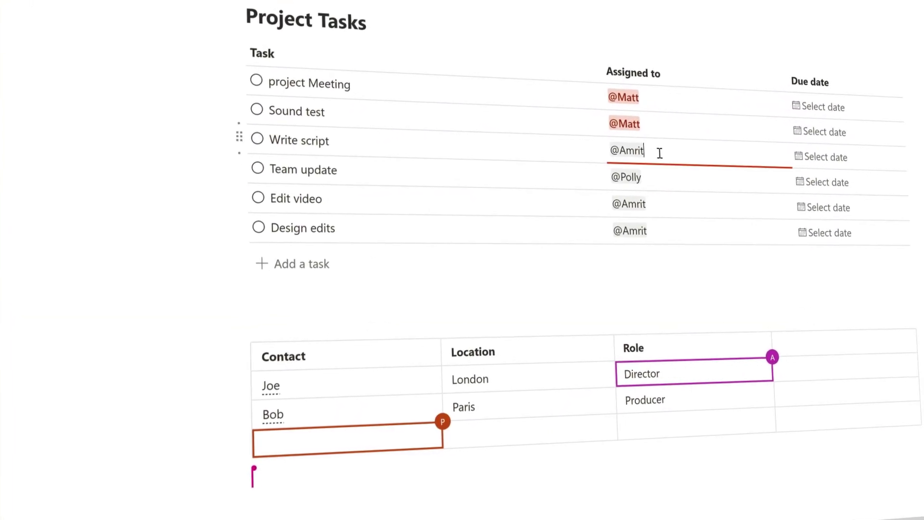
type("@poll")
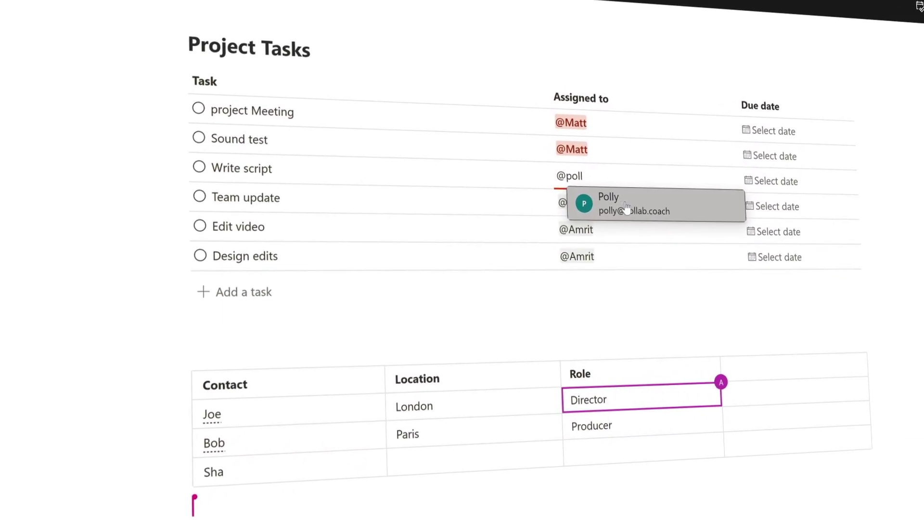
key("Return")
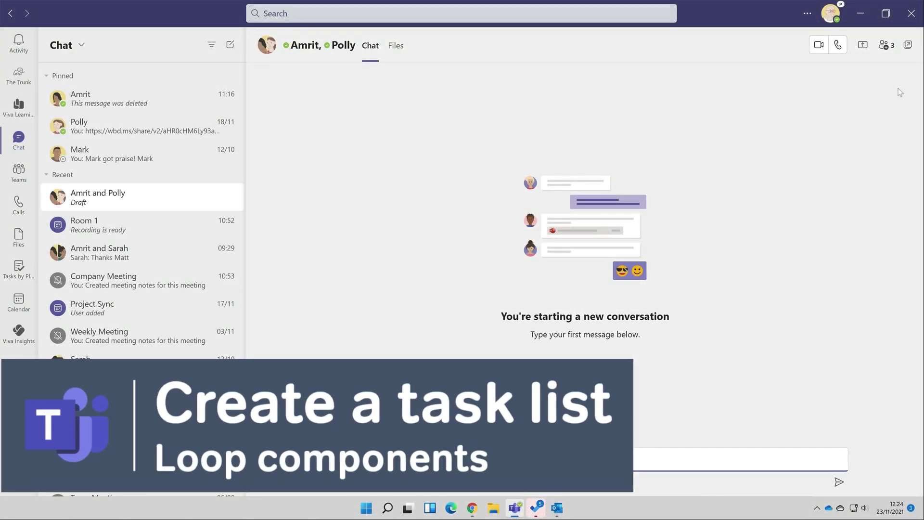
left_click(807, 13)
mouse_move(770, 126)
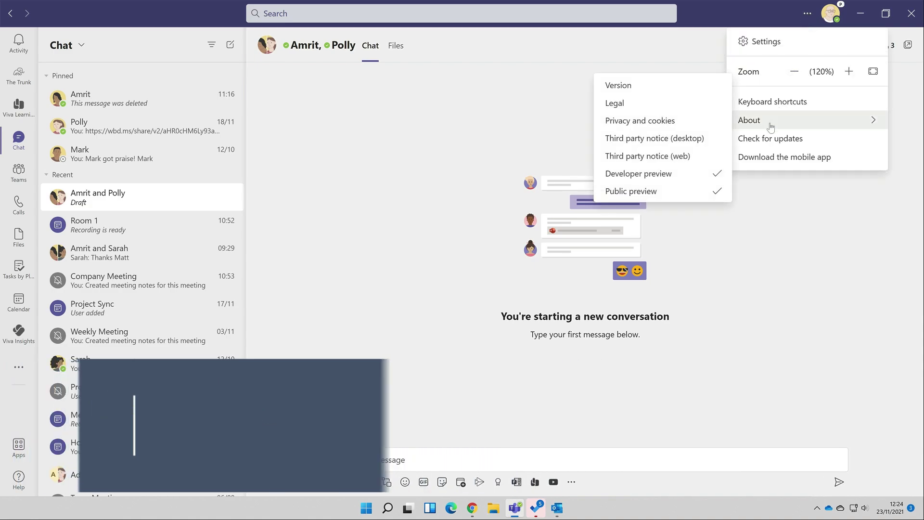
left_click(656, 86)
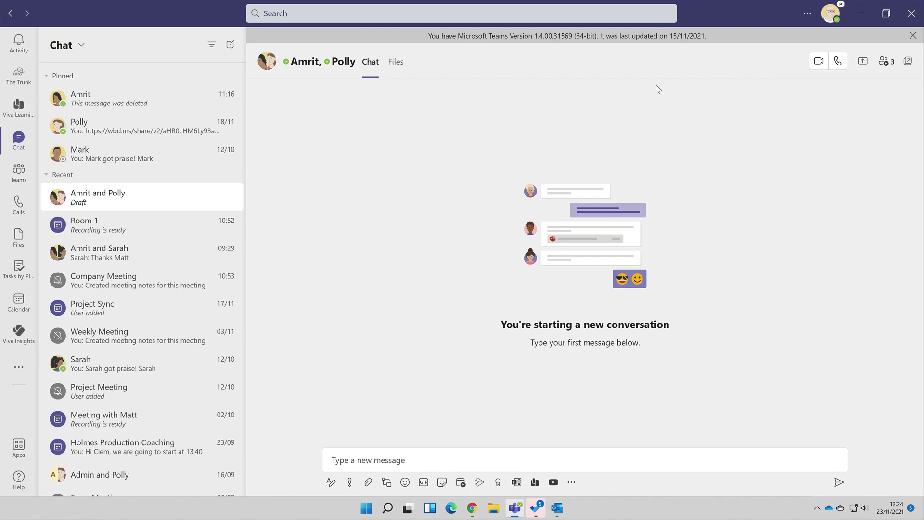
left_click(911, 36)
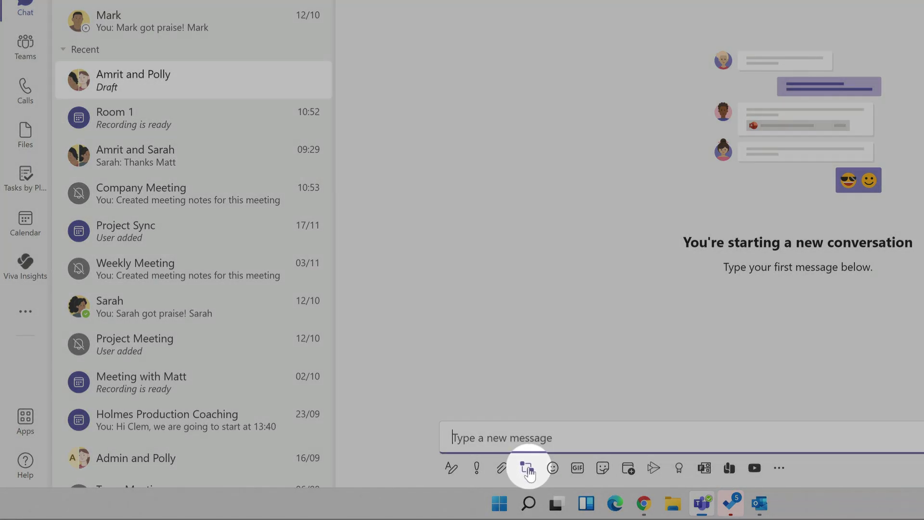
Insert a Live task list component titled Project Tasks into the chat message.
left_click(528, 469)
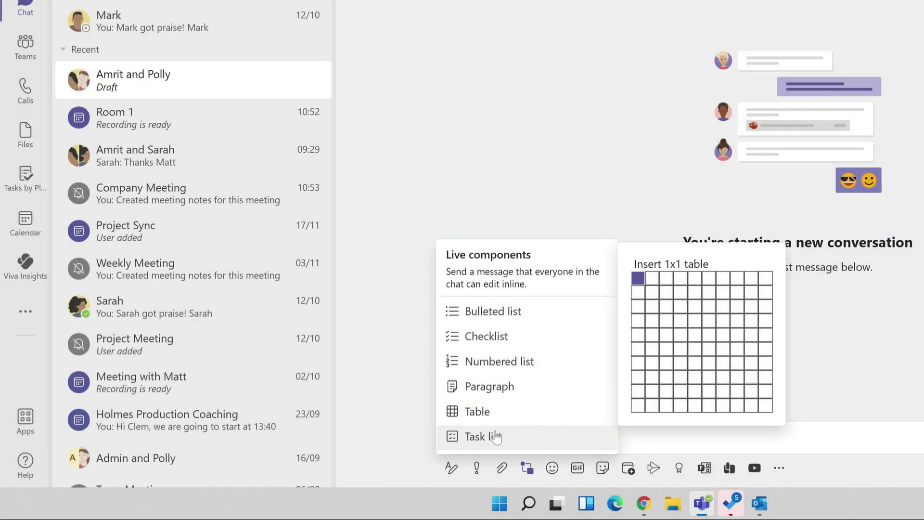
left_click(514, 442)
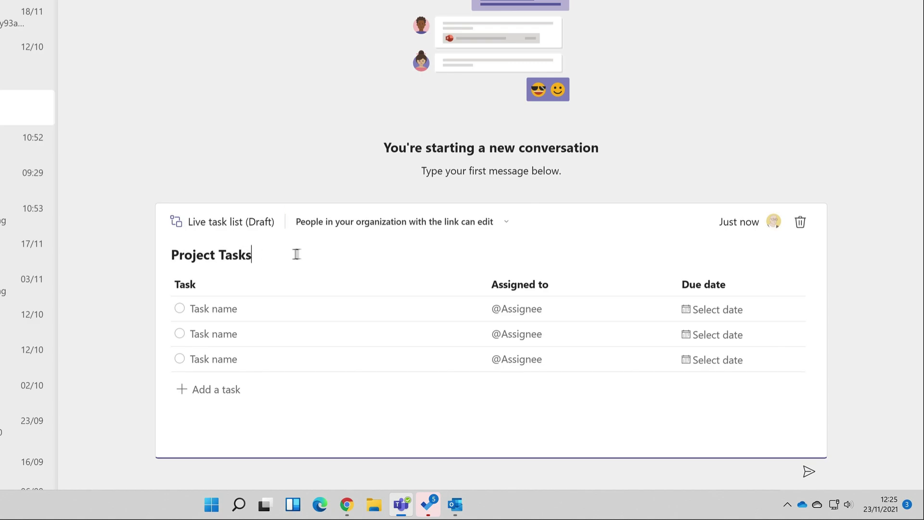
Limit the task list link to specific people, removing one person and keeping editing allowed.
left_click(454, 227)
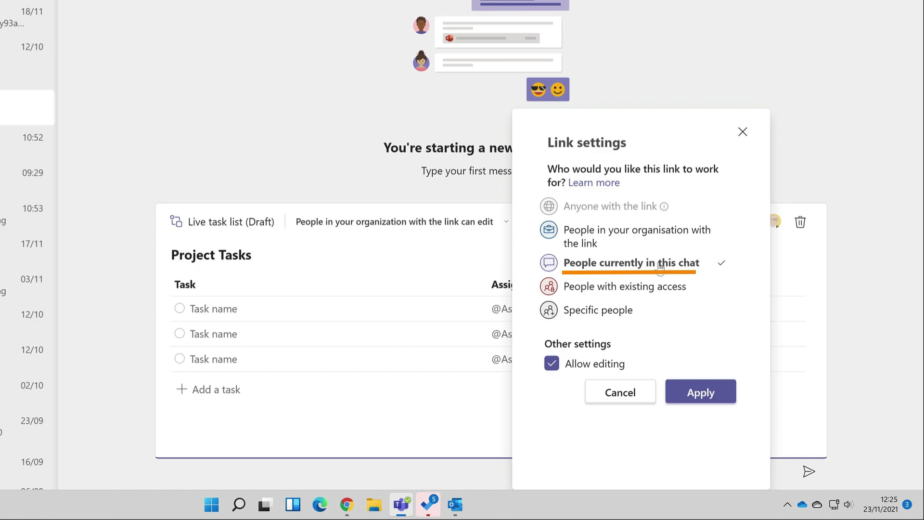
left_click(598, 315)
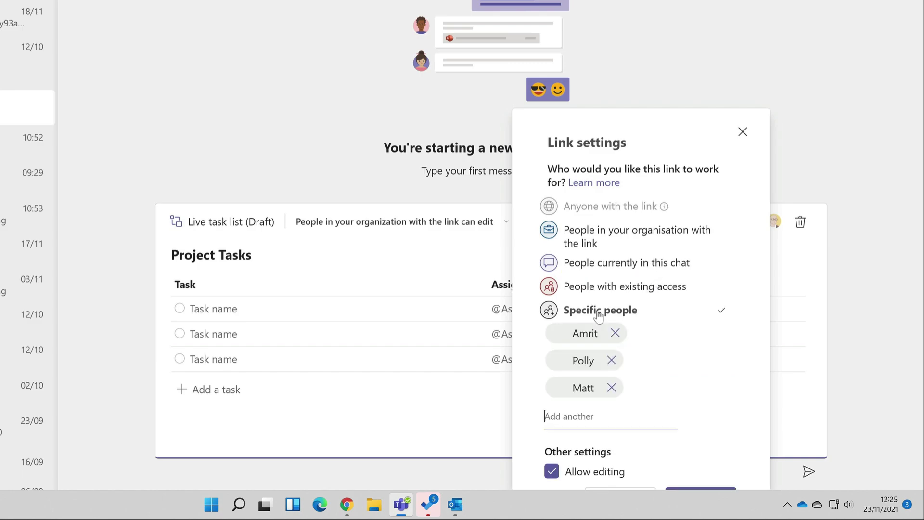
type("finance")
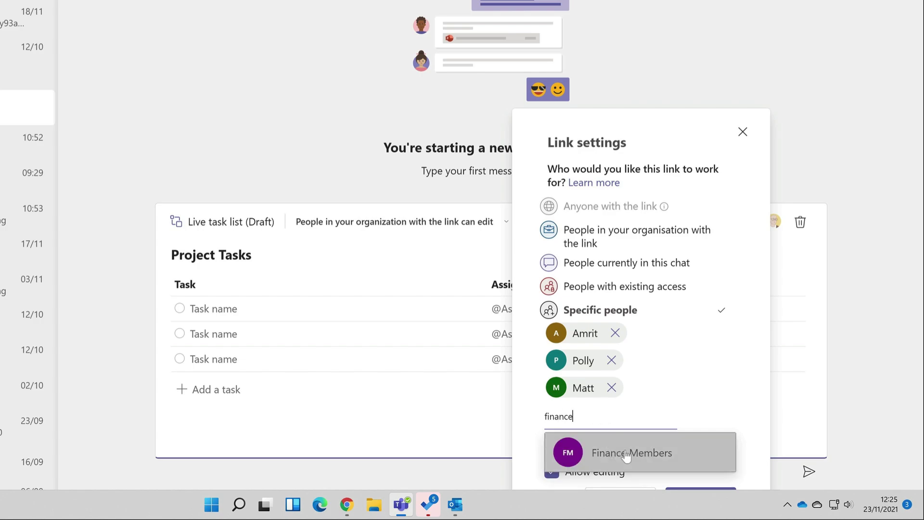
left_click(734, 380)
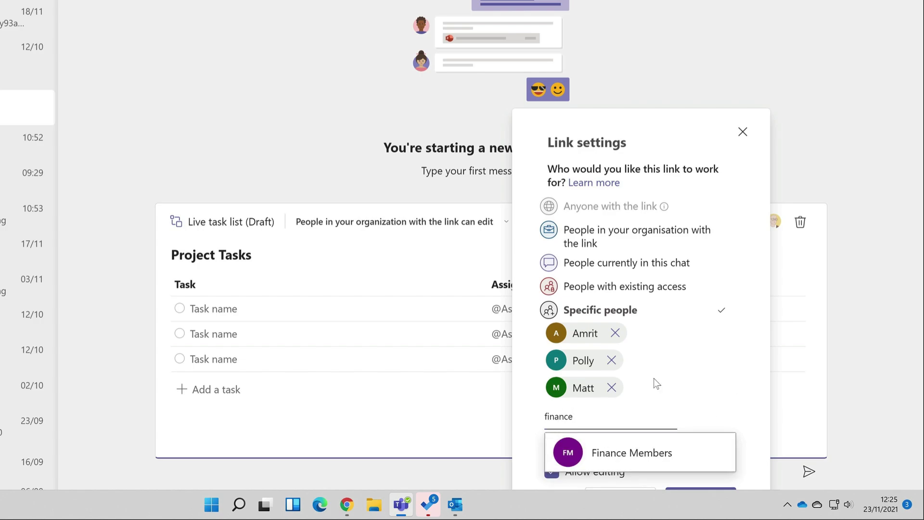
left_click(613, 388)
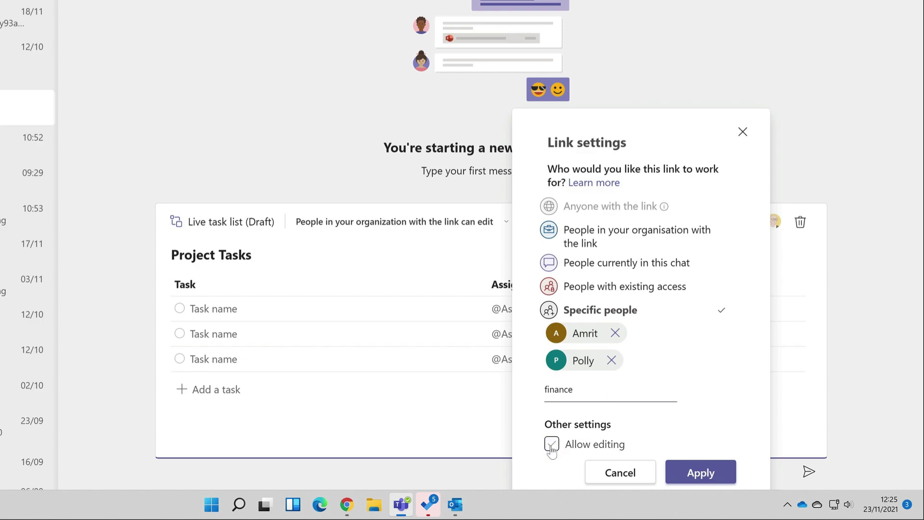
left_click(668, 471)
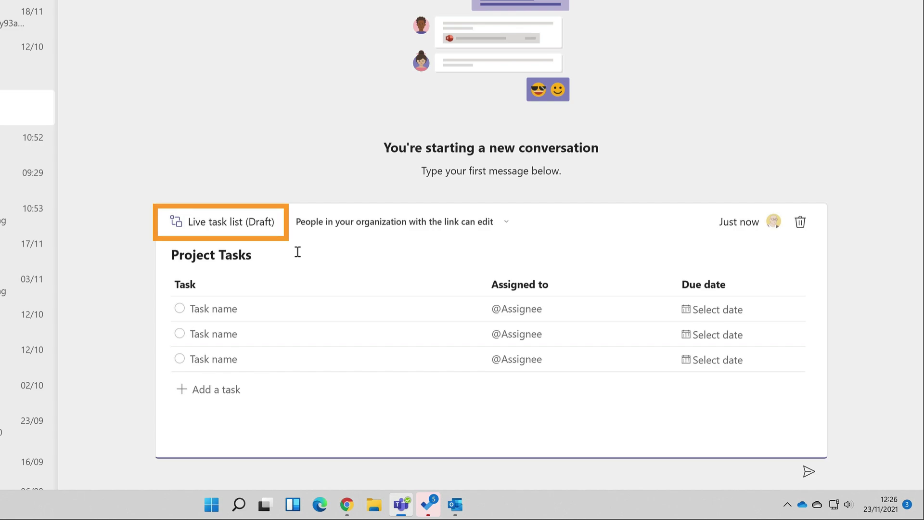
Post the Project Tasks Live task list component into the chat.
left_click(810, 473)
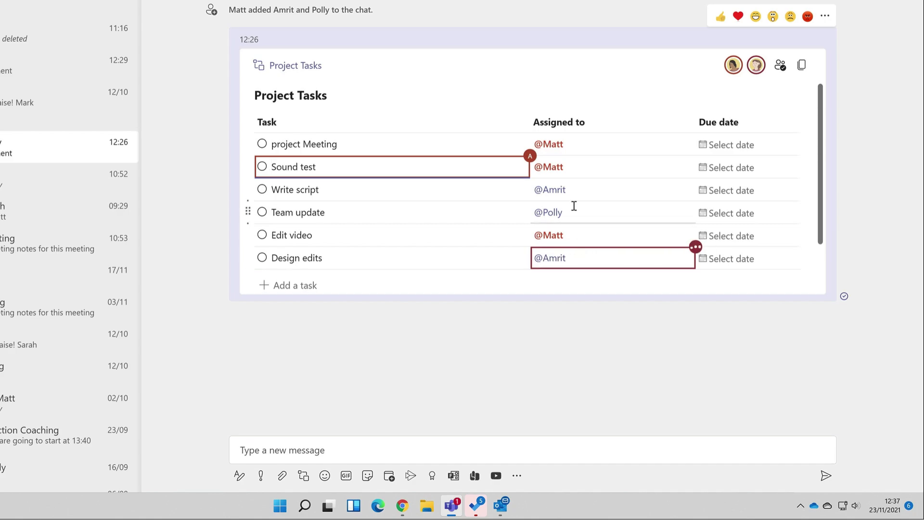
Replace the Edit video assignee with the first suggested chat member.
left_click(586, 235)
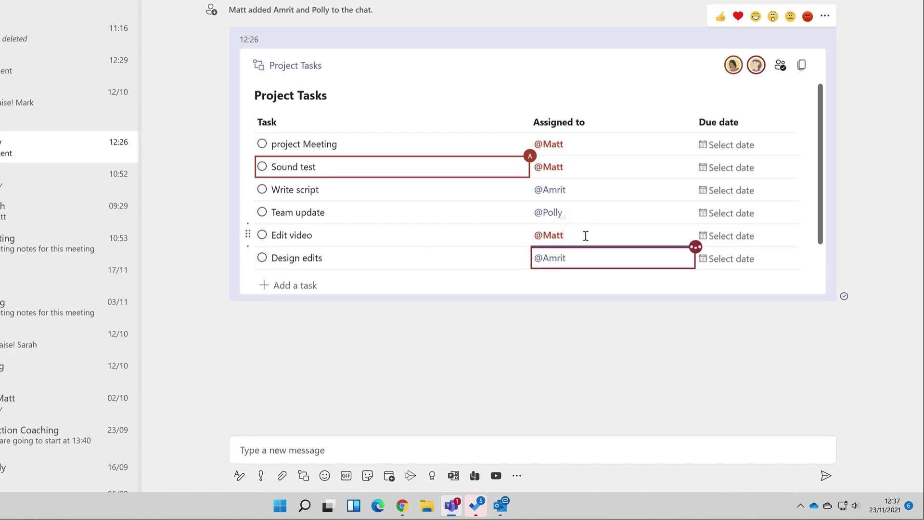
key("BackSpace")
scroll(626, 216, "down", 2)
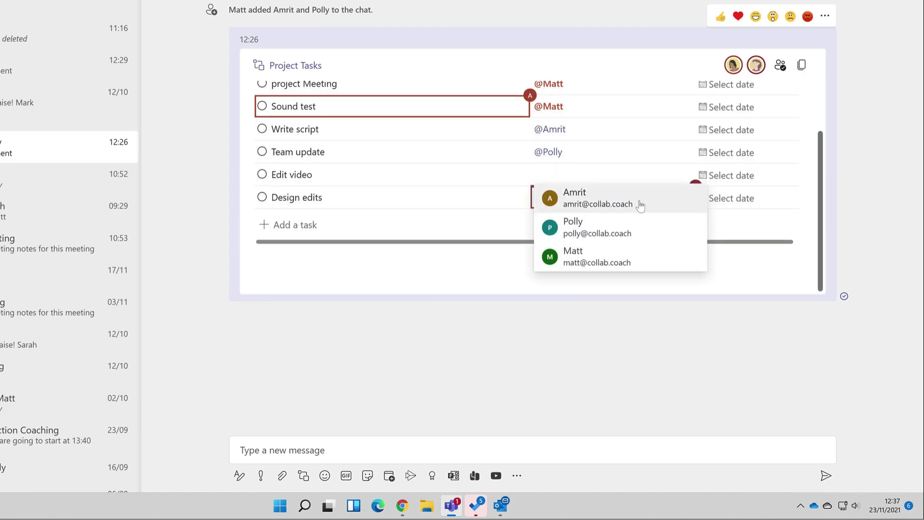
left_click(621, 194)
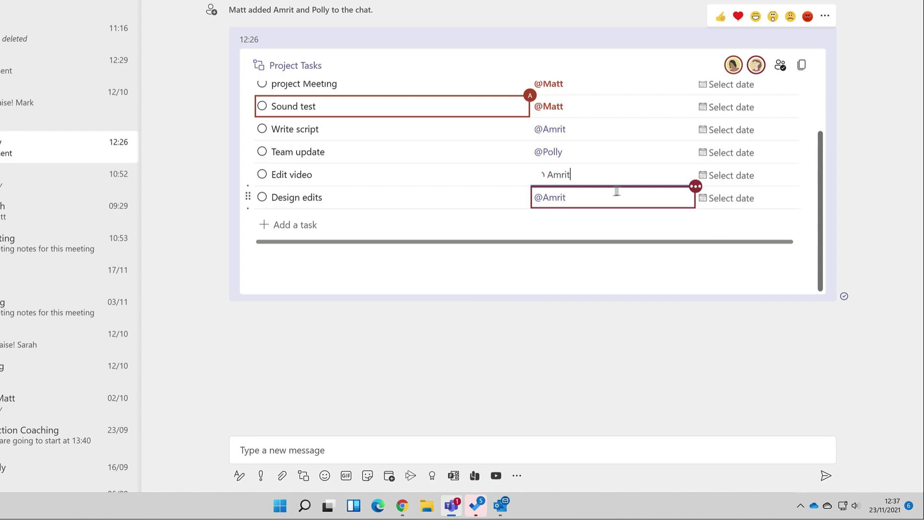
Start editing the Sound test task in the Project Tasks list.
mouse_move(552, 178)
mouse_move(555, 154)
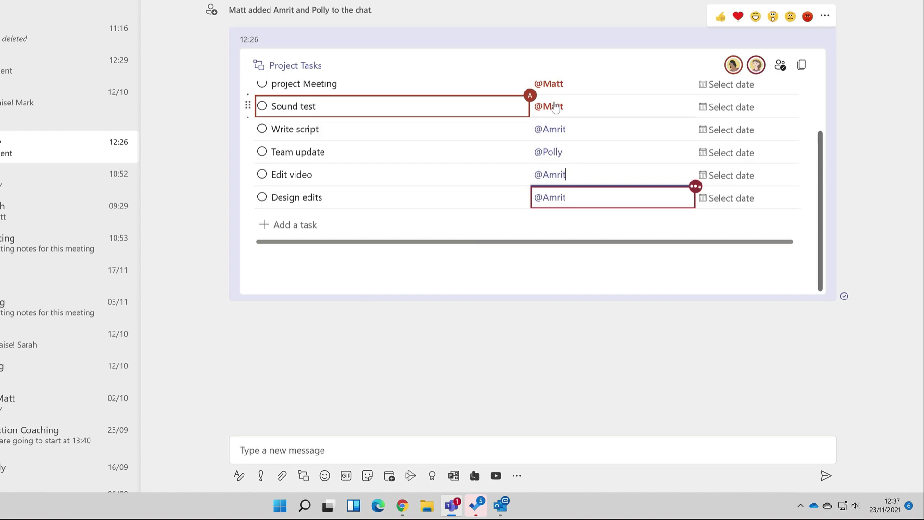
mouse_move(555, 107)
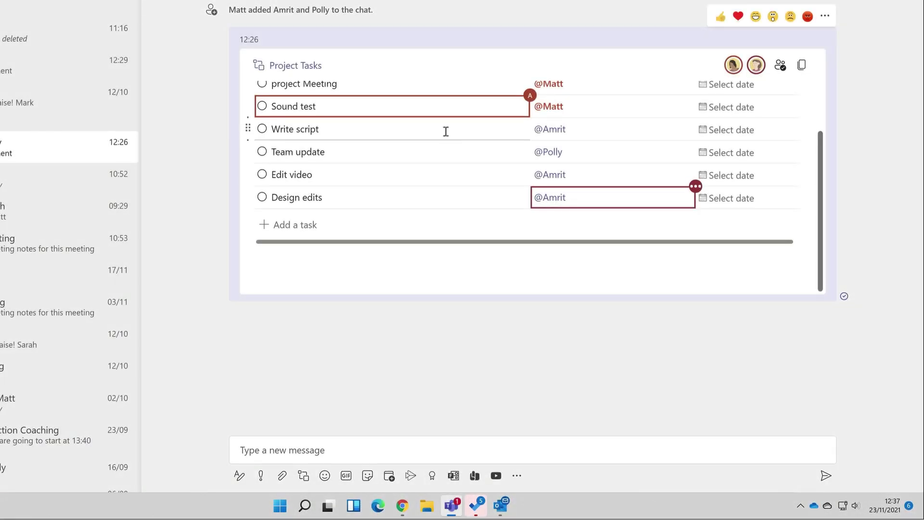
left_click(471, 108)
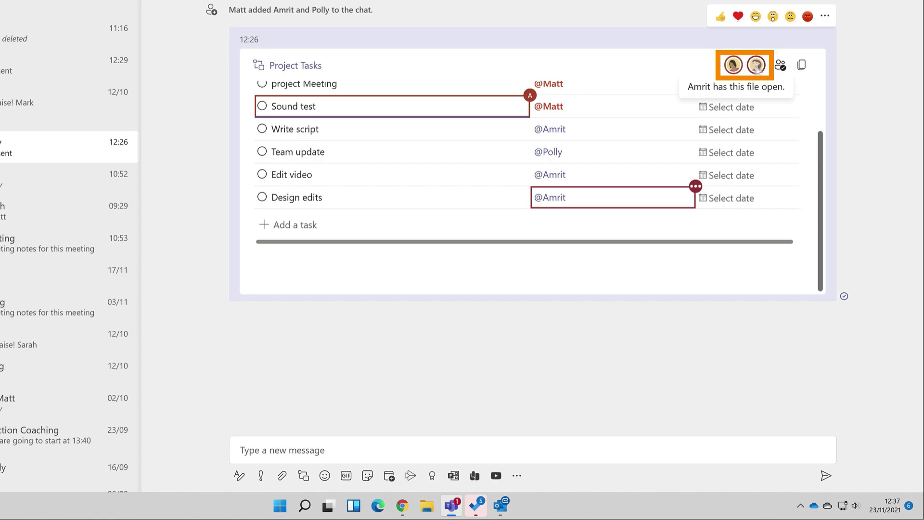
Check who has access to the list, then insert an empty table below it via the / menu.
left_click(779, 69)
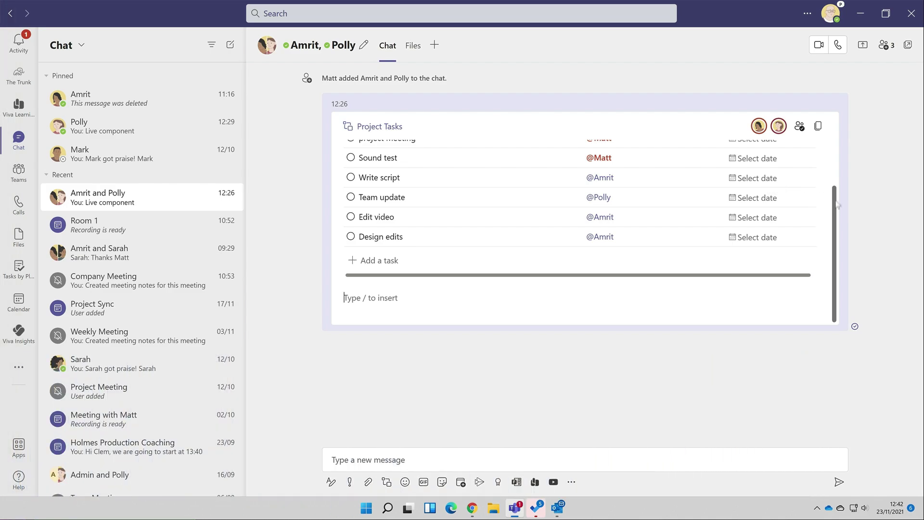
left_click_drag(834, 203, 833, 258)
left_click(406, 297)
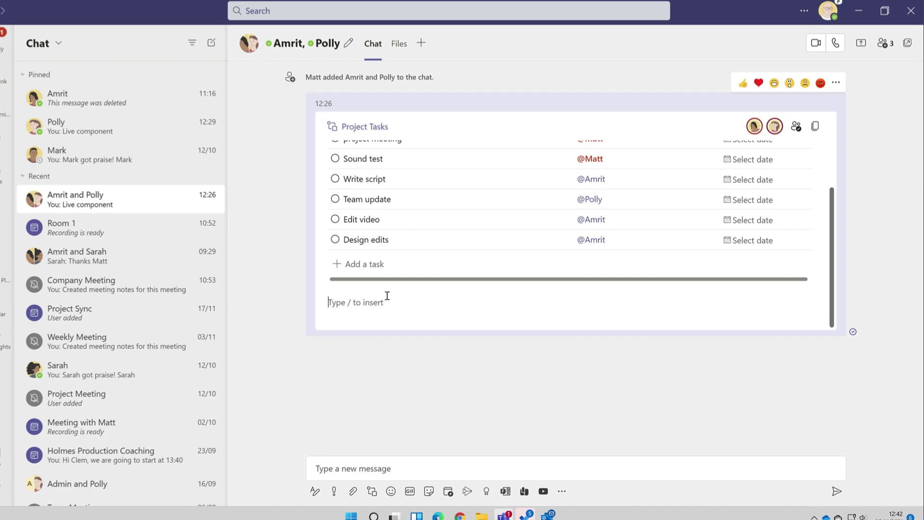
type("/")
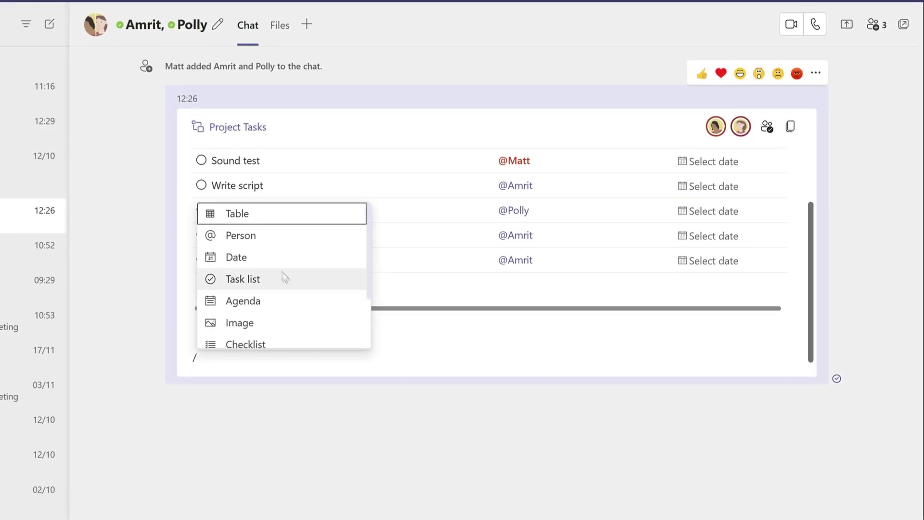
scroll(322, 255, "down", 2)
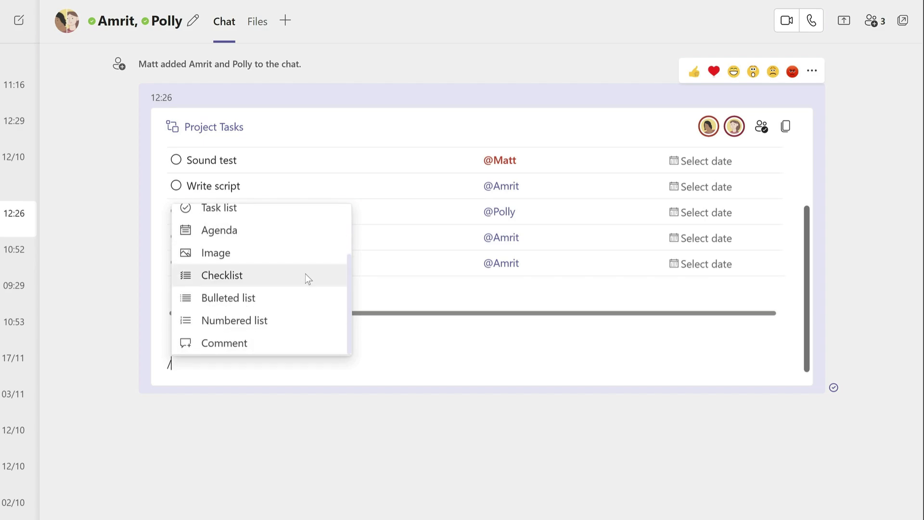
scroll(306, 273, "up", 3)
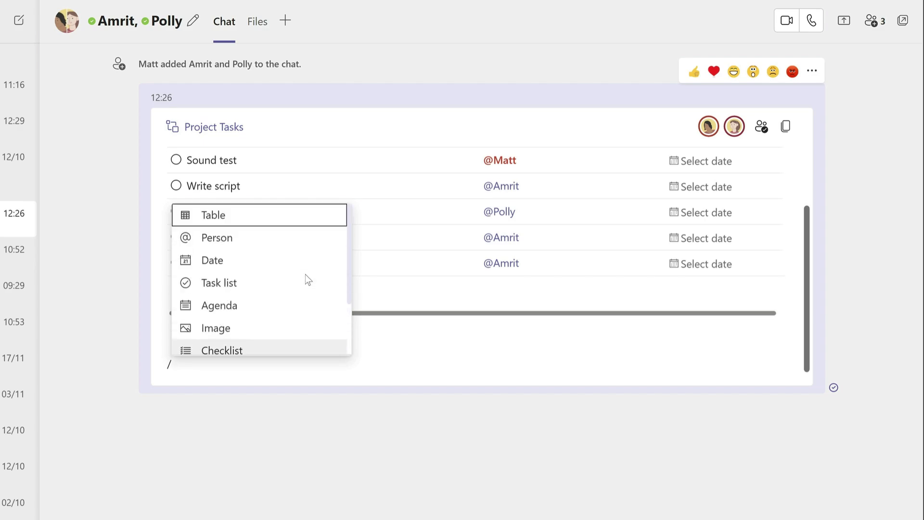
left_click(268, 215)
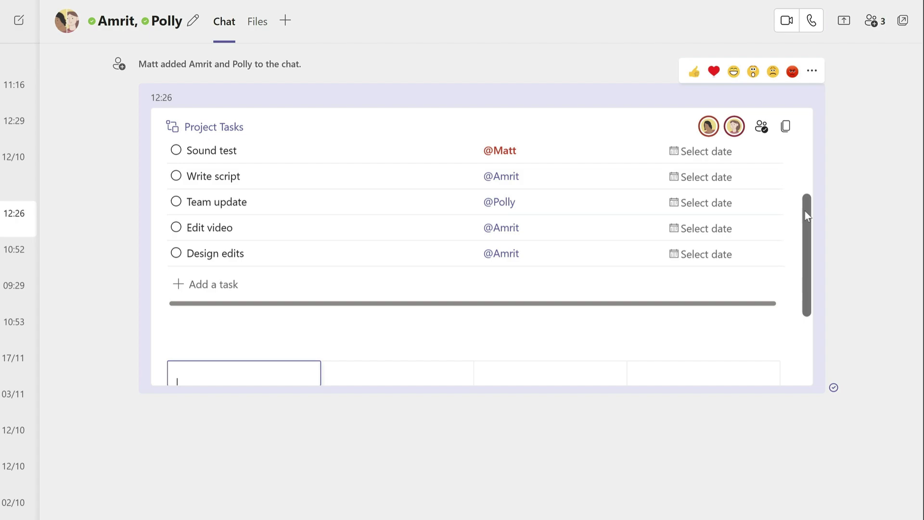
Enter a new contact's name in row three of the table with Paris as the location.
left_click_drag(805, 211, 812, 294)
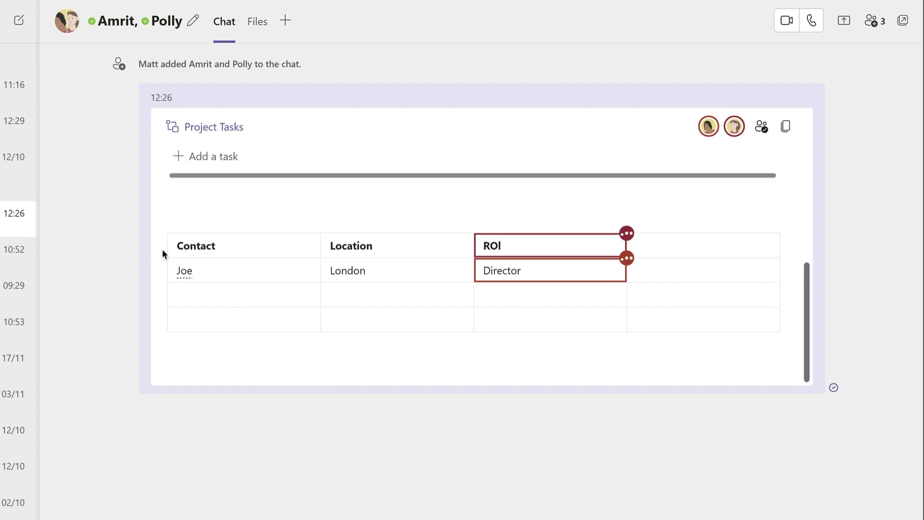
left_click(229, 294)
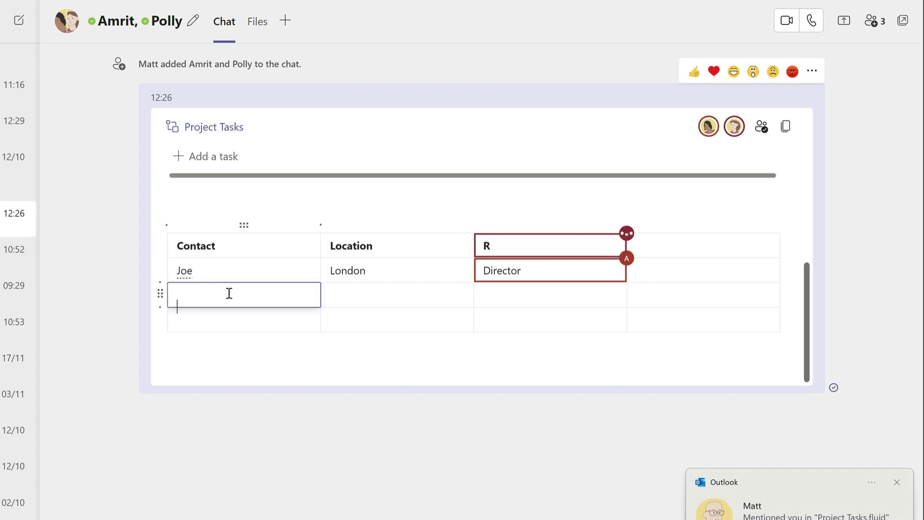
type("Bob")
left_click(349, 293)
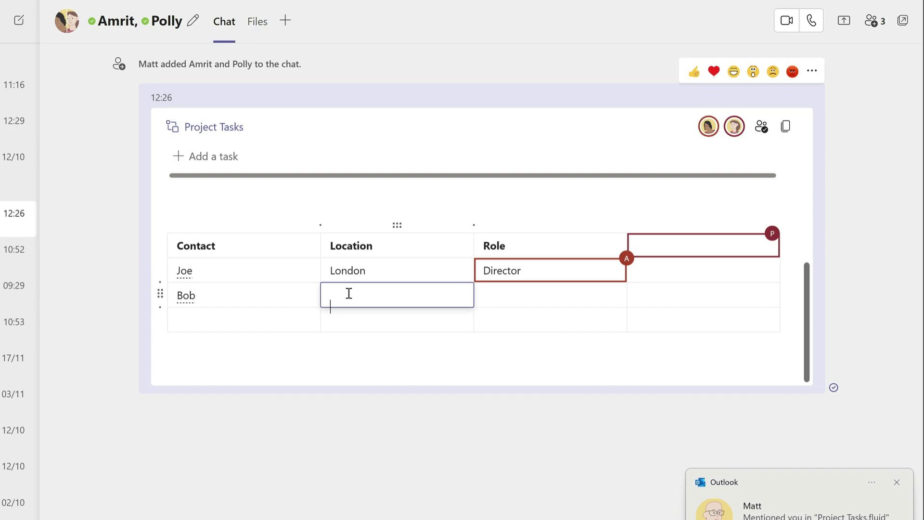
type("Paris")
left_click(863, 268)
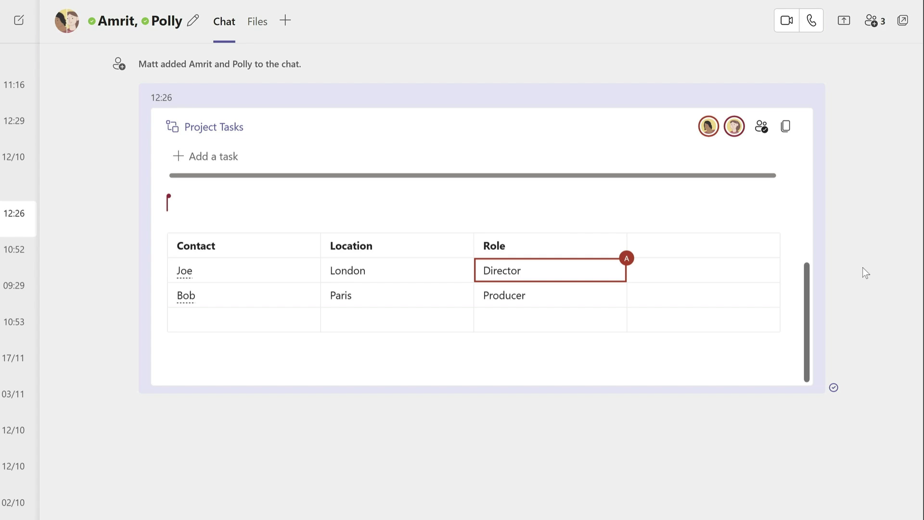
Open Project Tasks full-page in the browser and reassign Write script to the suggested teammate.
left_click(215, 128)
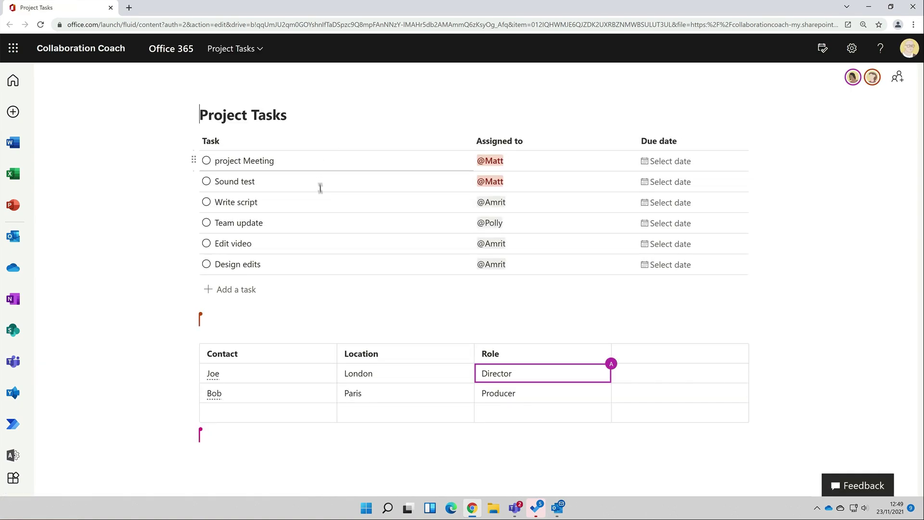
left_click(520, 202)
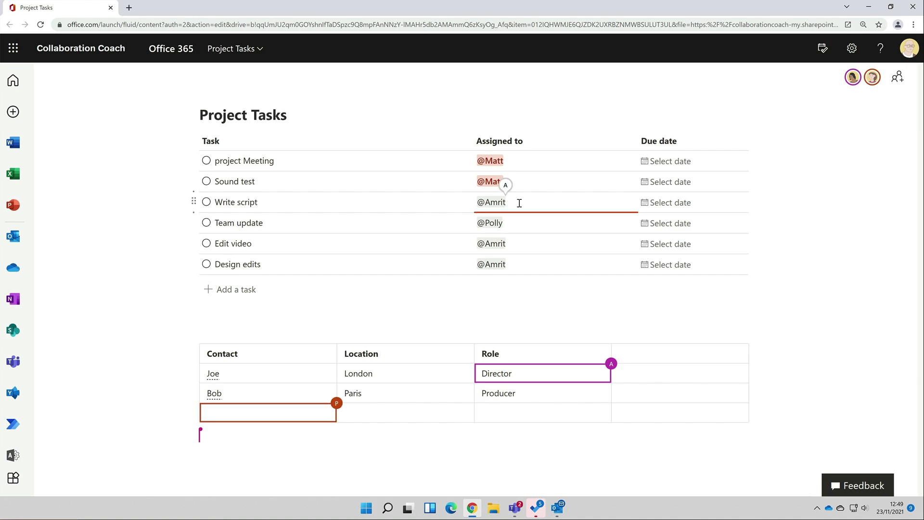
key("BackSpace")
type("poll")
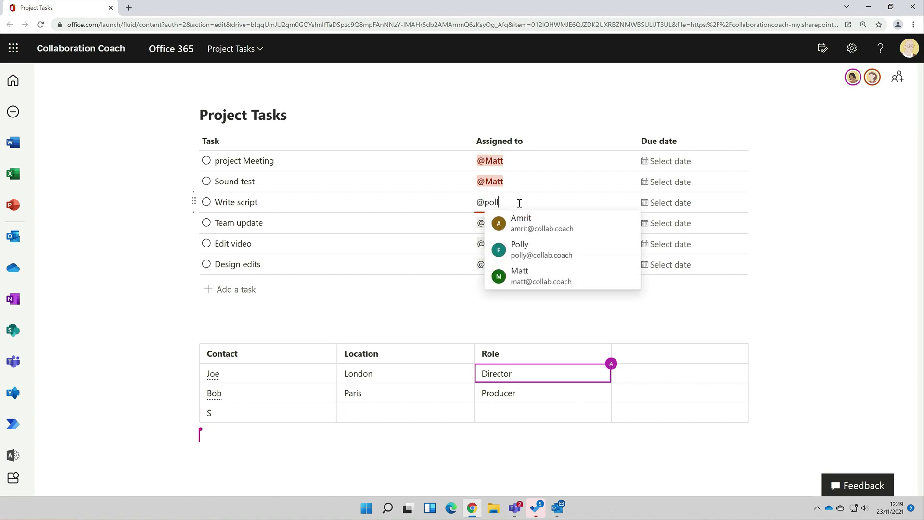
left_click(534, 221)
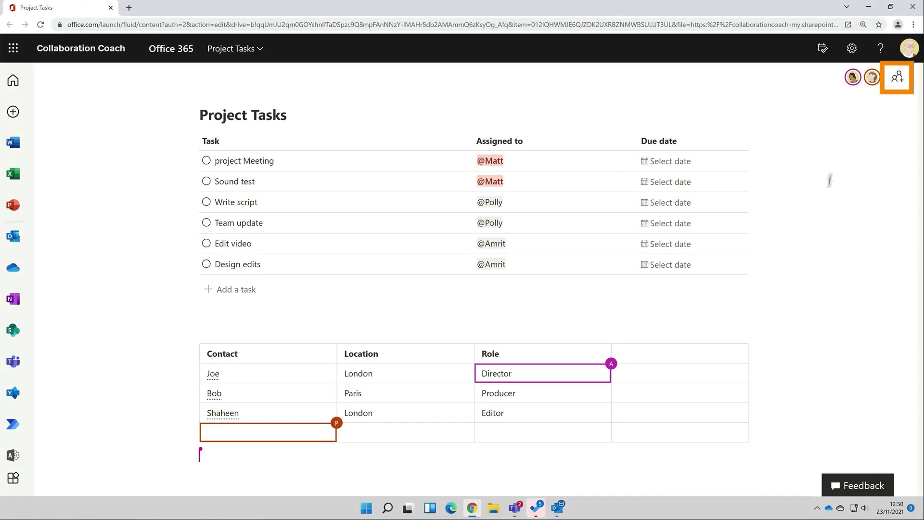
Send an editable Project Tasks.fluid link to a colleague picked from the name suggestions.
left_click(898, 79)
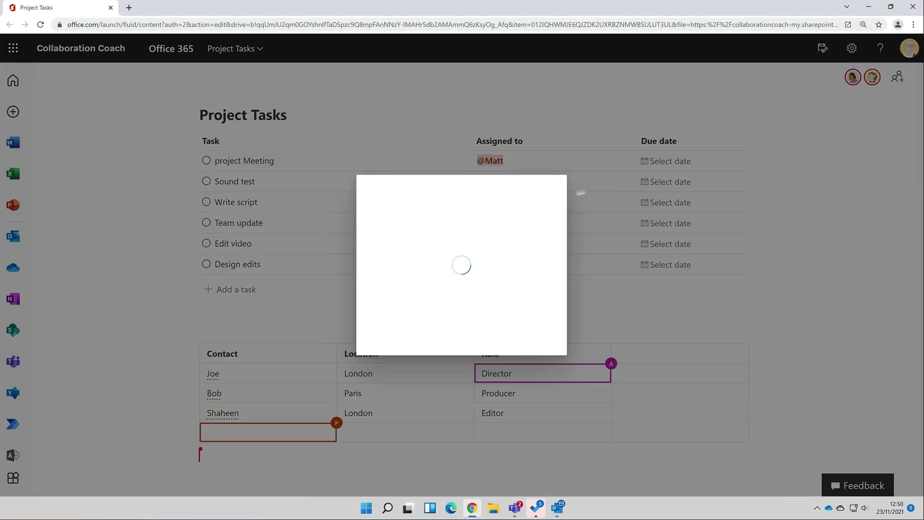
type("sarah")
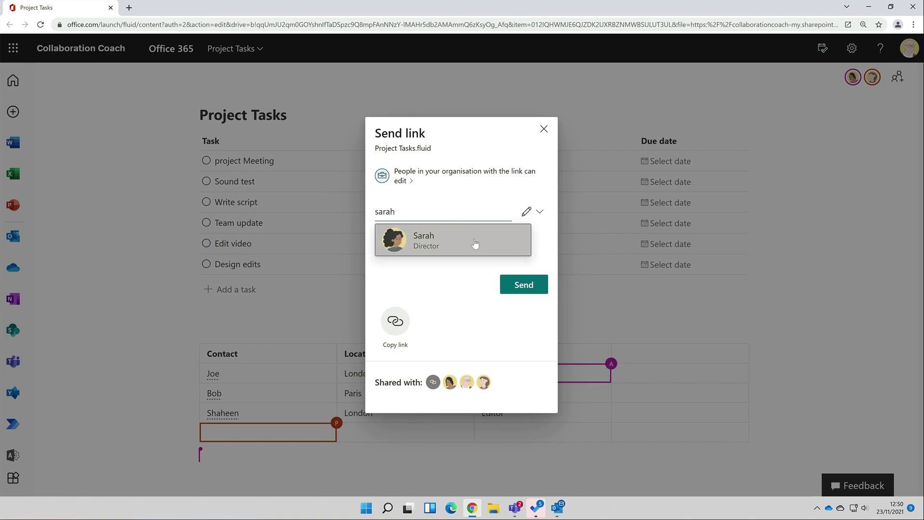
left_click(479, 244)
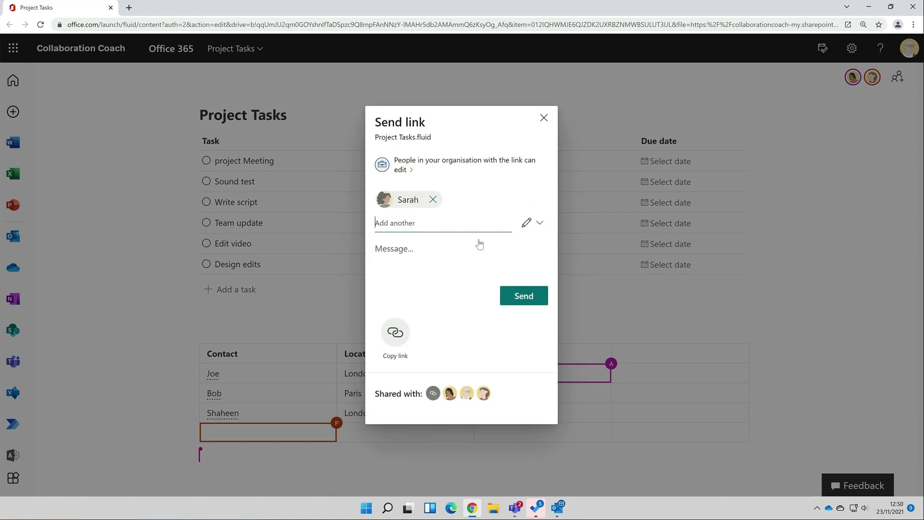
left_click(515, 297)
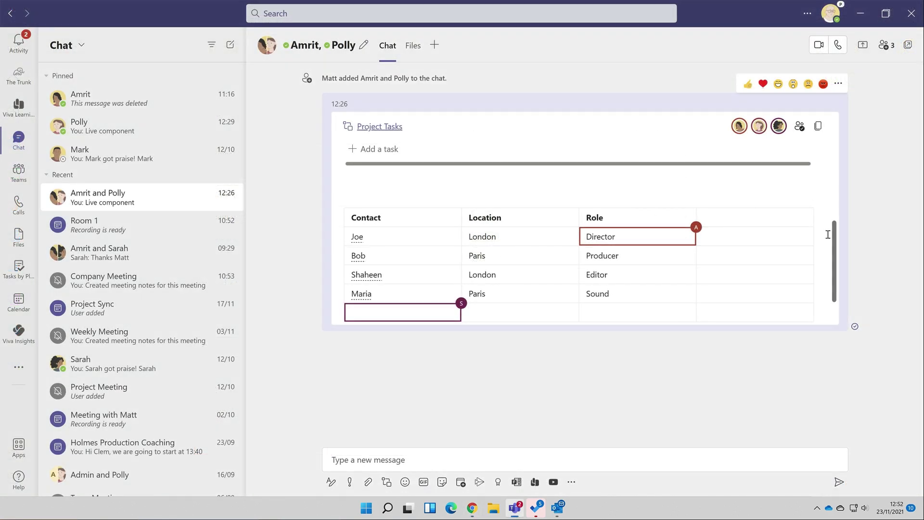
scroll(828, 241, "down", 1)
scroll(828, 265, "up", 3)
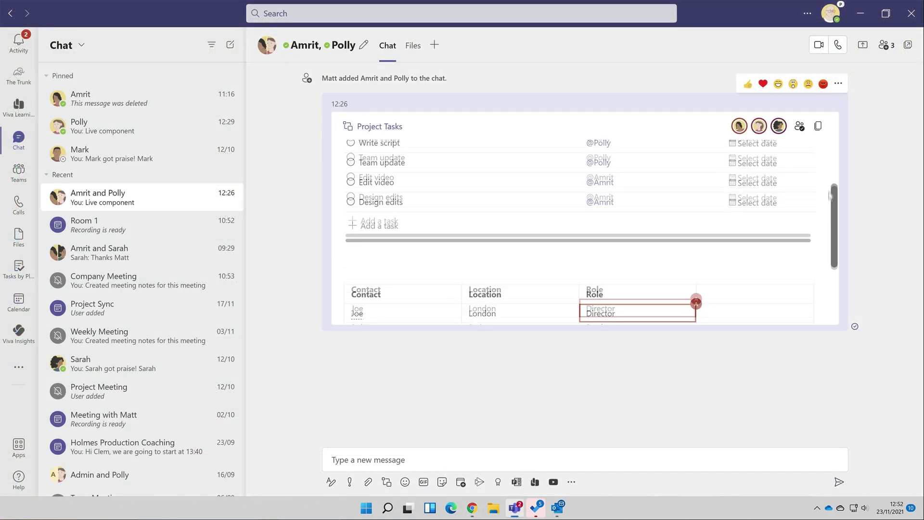
scroll(823, 270, "down", 3)
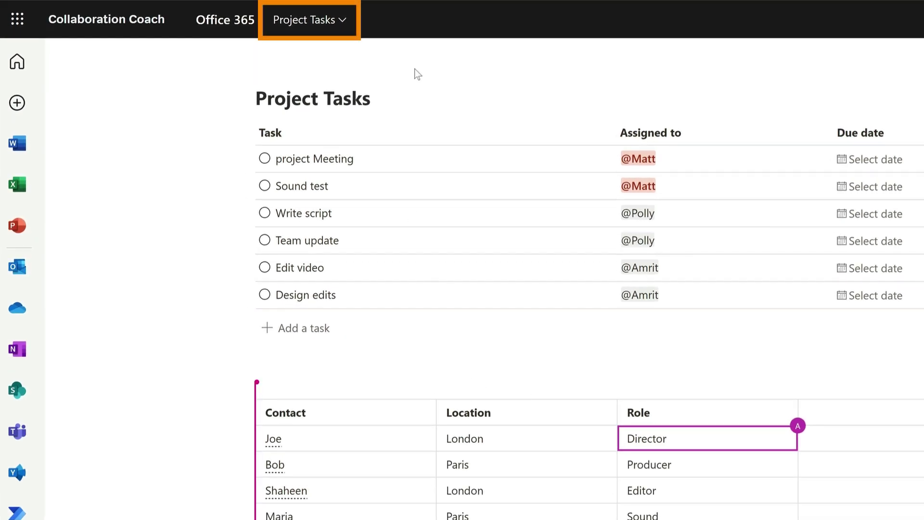
Open the Loop file's name and location details and rename the file to Project.
left_click(331, 21)
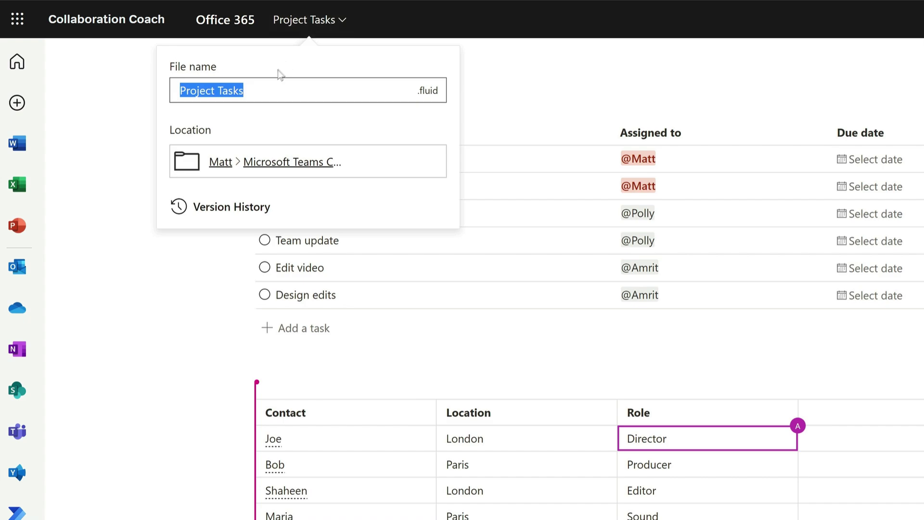
left_click(265, 89)
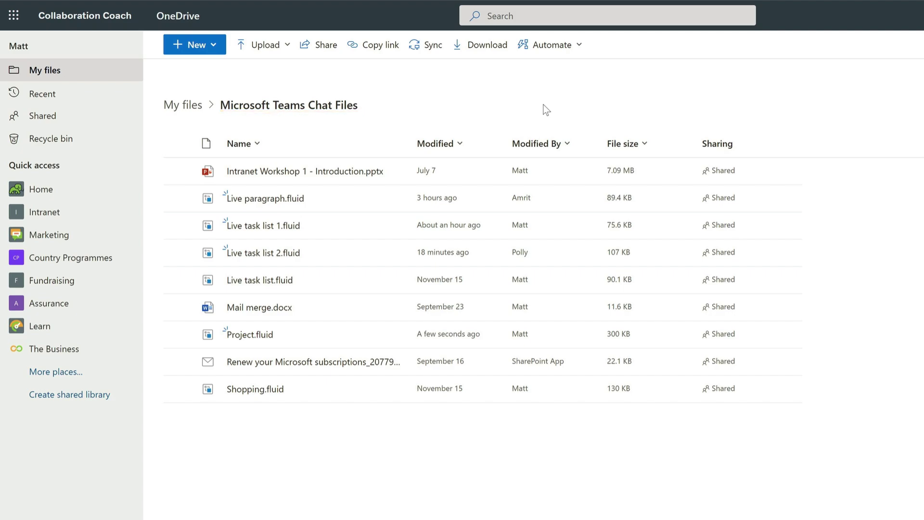
Start moving Project.fluid out of Microsoft Teams Chat Files with Move to.
left_click(301, 340)
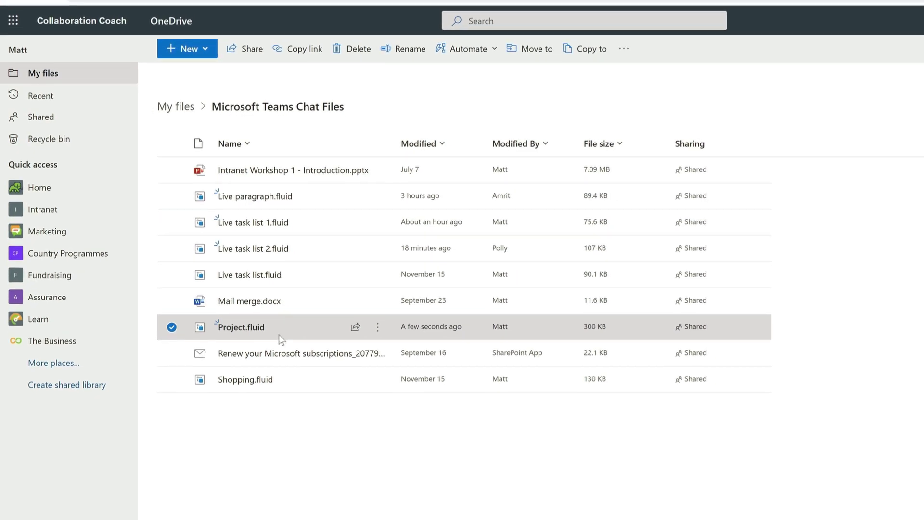
right_click(283, 325)
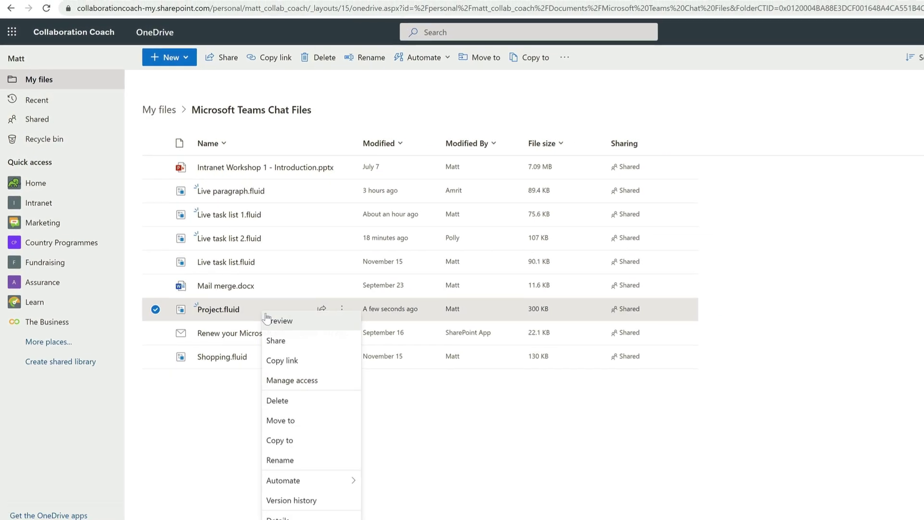
left_click(288, 412)
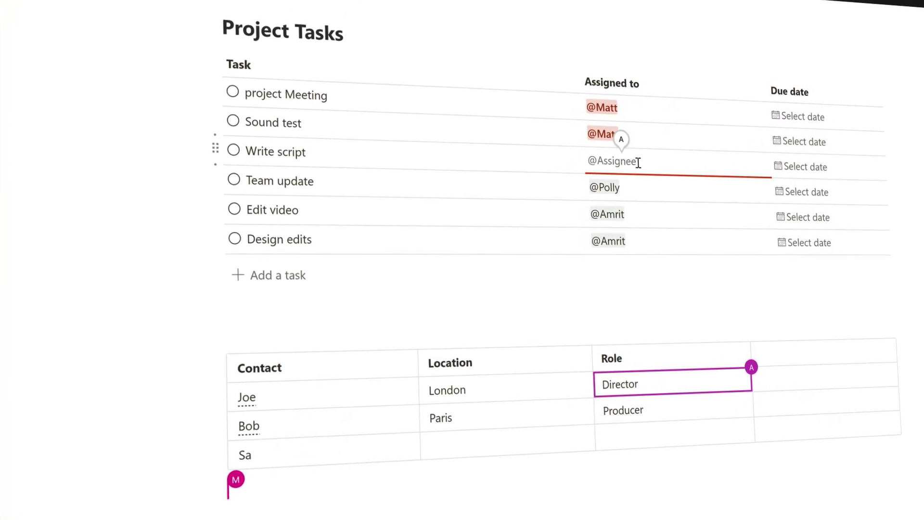
type("@poll")
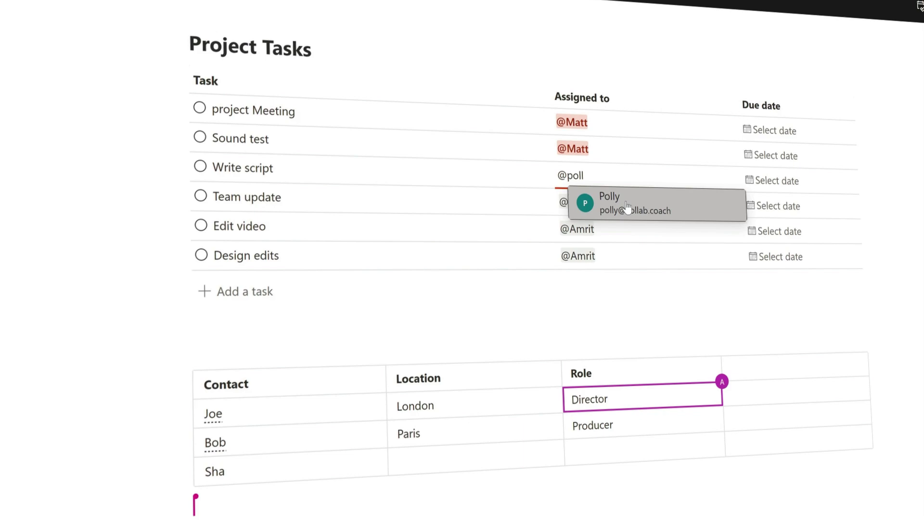
left_click(616, 202)
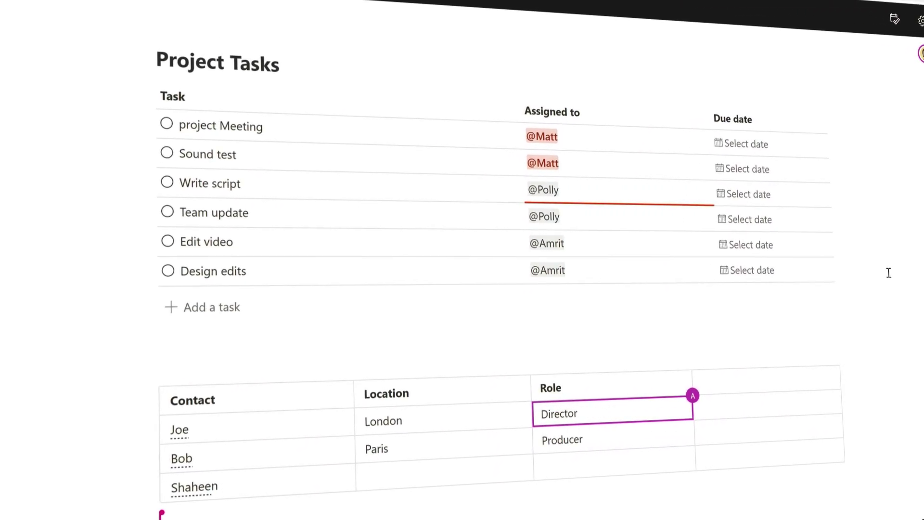